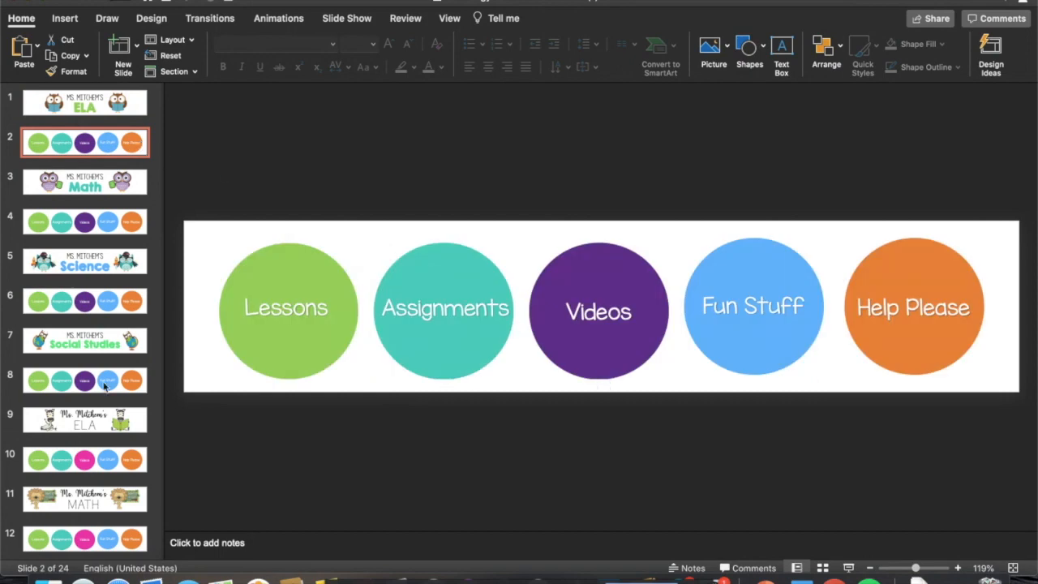
Step: Set the presentation's custom slide size to 980 px wide and 200 px high
{"action": "left_click", "coordinate": [24, 22]}
{"action": "left_click", "coordinate": [24, 21]}
{"action": "left_click", "coordinate": [115, 1]}
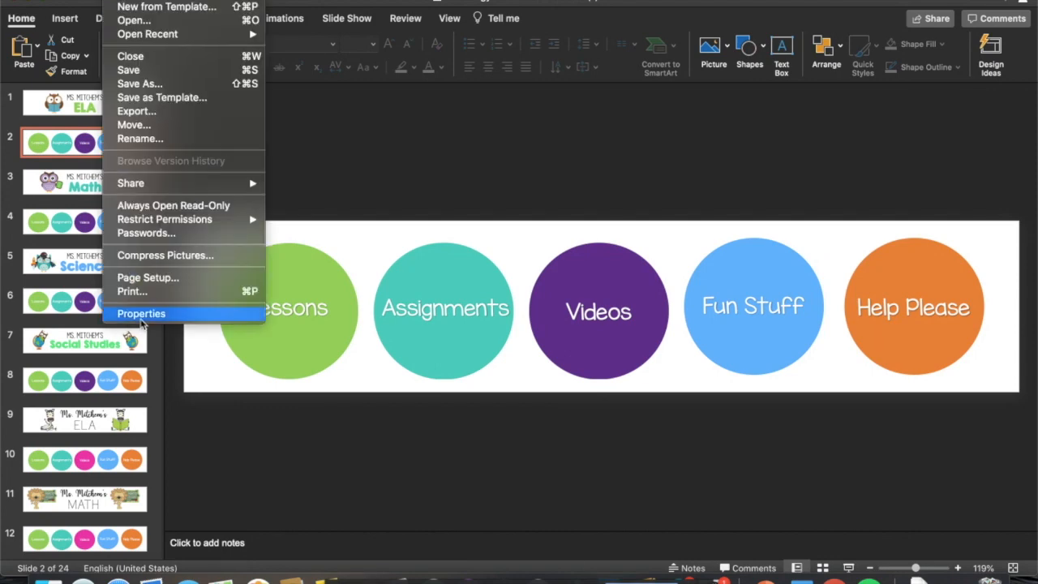
{"action": "left_click", "coordinate": [158, 278]}
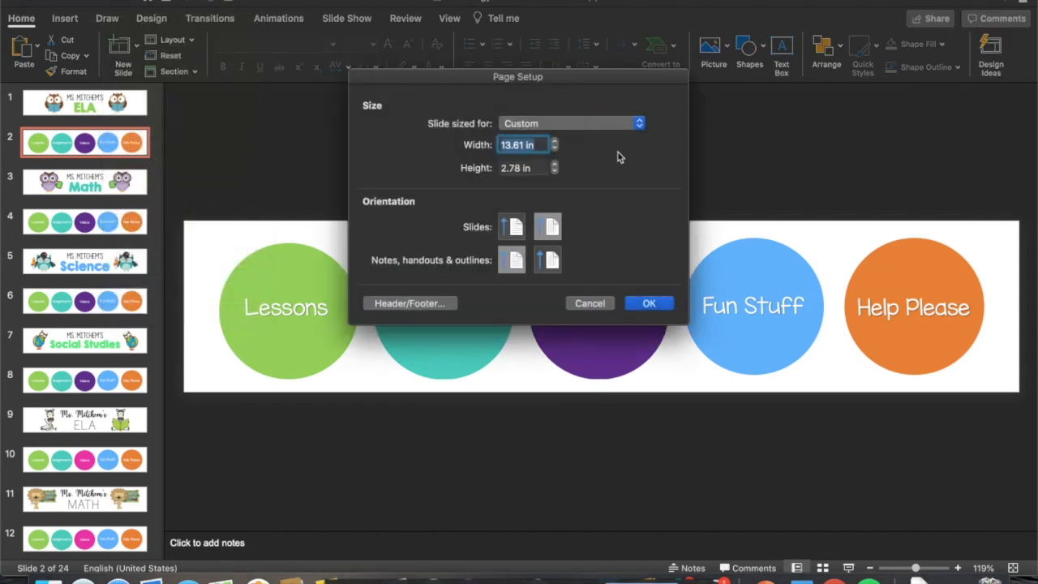
{"action": "type", "text": "980 px"}
{"action": "left_click", "coordinate": [534, 168]}
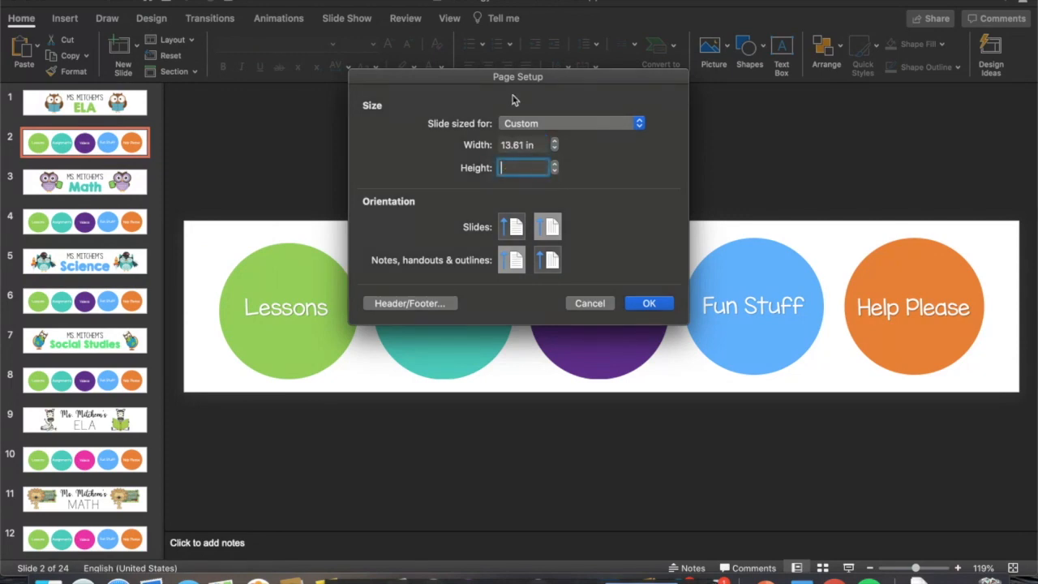
{"action": "type", "text": "200 px"}
{"action": "left_click", "coordinate": [650, 304]}
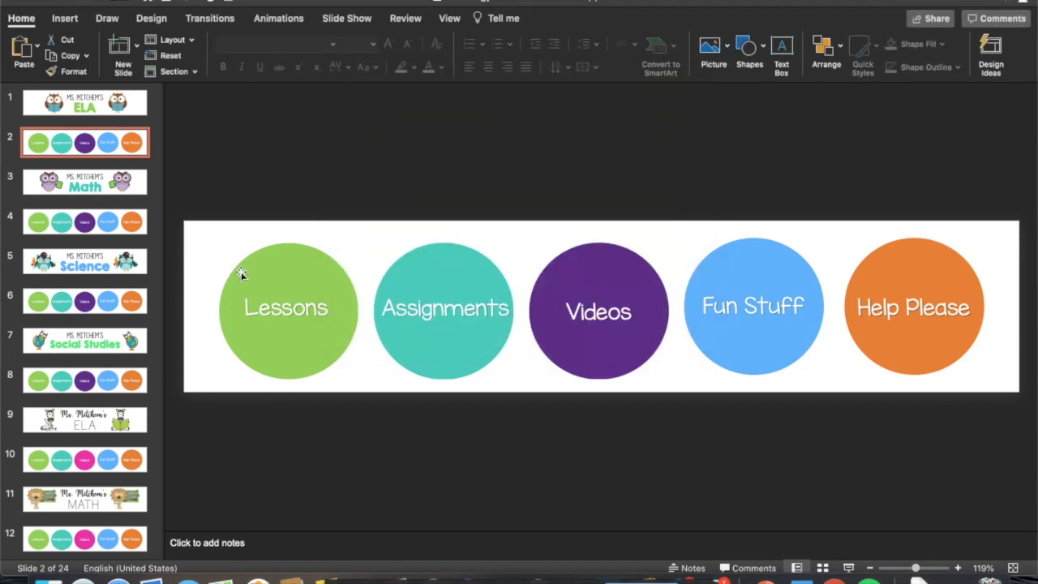
Step: Examine the ELA banner on slide 1, its title text boxes and the other banner slides in the deck
{"action": "left_click", "coordinate": [75, 112]}
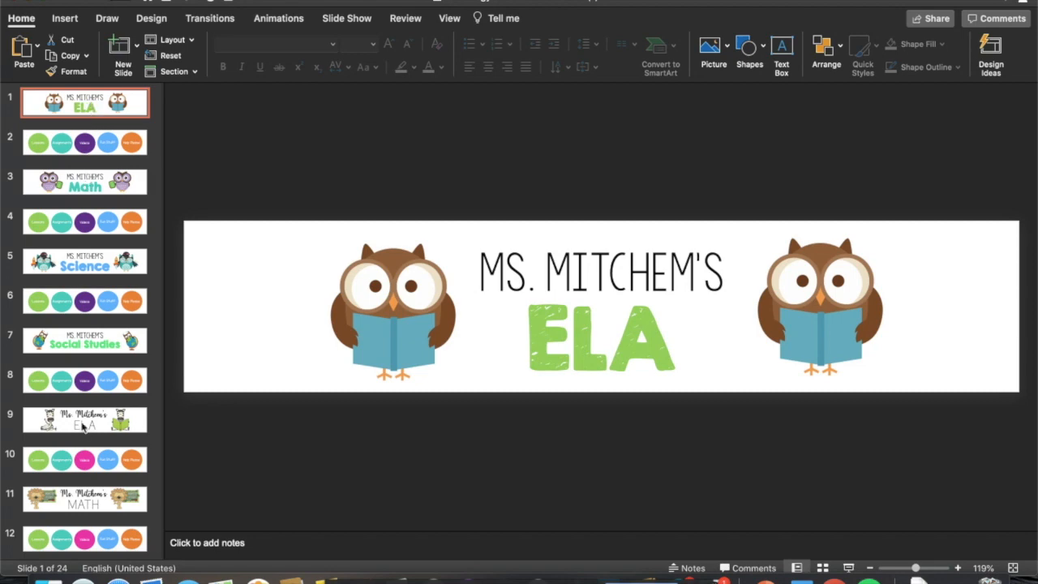
{"action": "scroll", "coordinate": [81, 352], "scroll_direction": "down", "scroll_amount": 10}
{"action": "scroll", "coordinate": [143, 156], "scroll_direction": "up", "scroll_amount": 10}
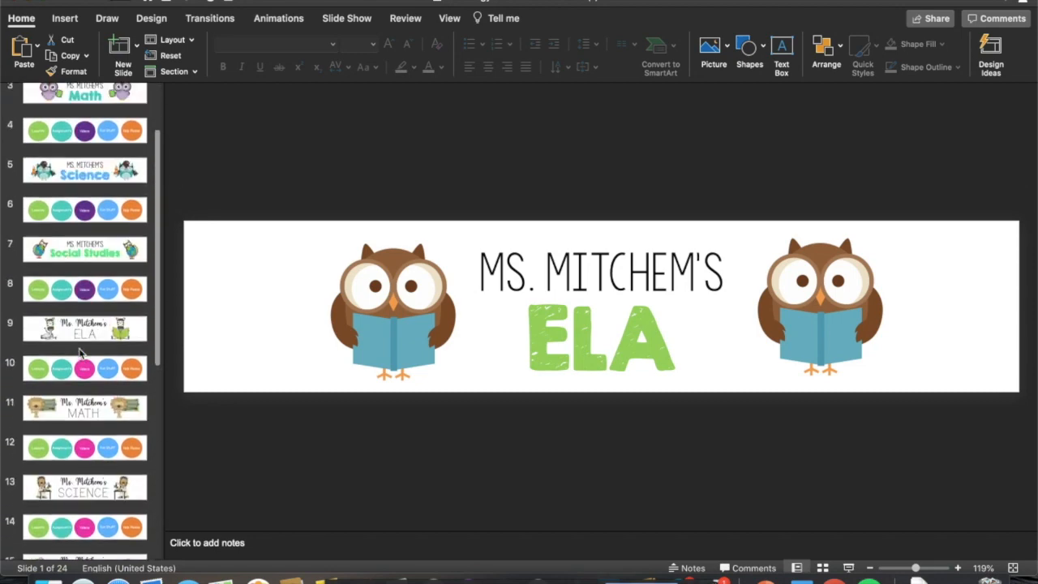
{"action": "left_click", "coordinate": [539, 289]}
{"action": "left_click", "coordinate": [542, 320]}
{"action": "left_click", "coordinate": [598, 283]}
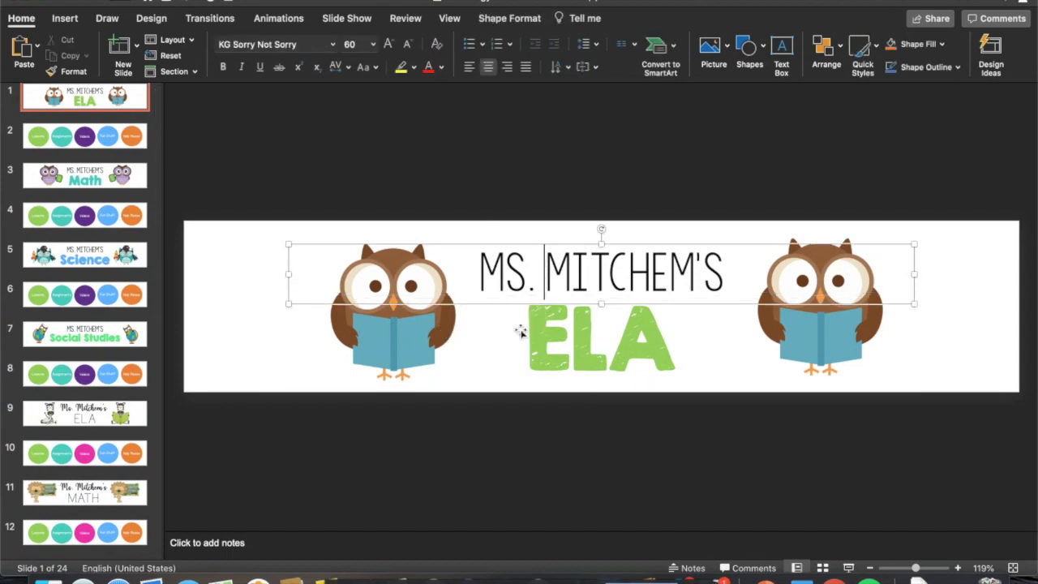
{"action": "left_click", "coordinate": [601, 334]}
{"action": "left_click", "coordinate": [581, 282]}
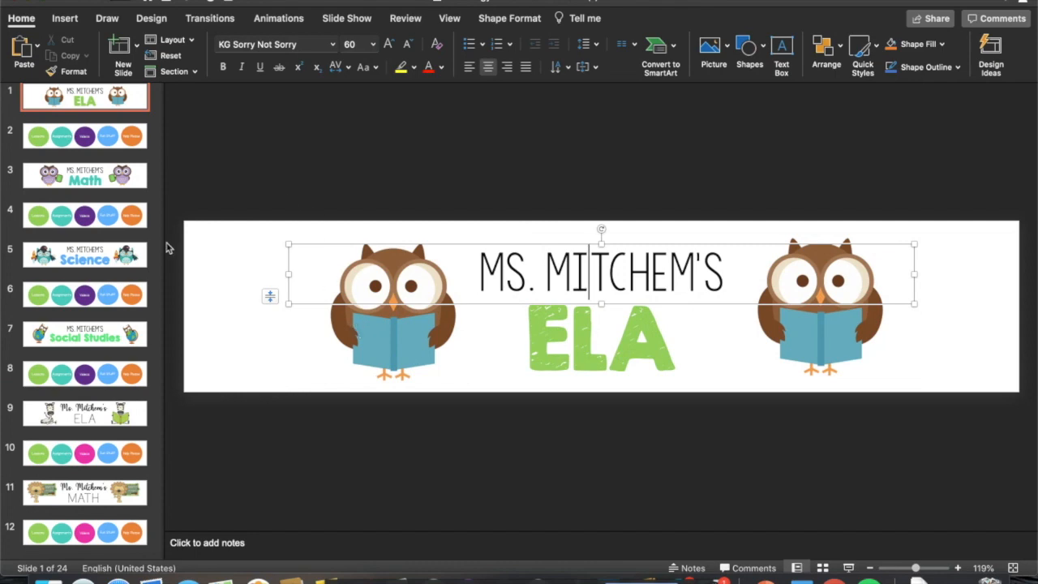
Step: Examine the circular buttons on slide 2, including Lessons and Assignments, and compare them with the ELA banner slide
{"action": "scroll", "coordinate": [119, 156], "scroll_direction": "up", "scroll_amount": 1}
{"action": "left_click", "coordinate": [118, 151]}
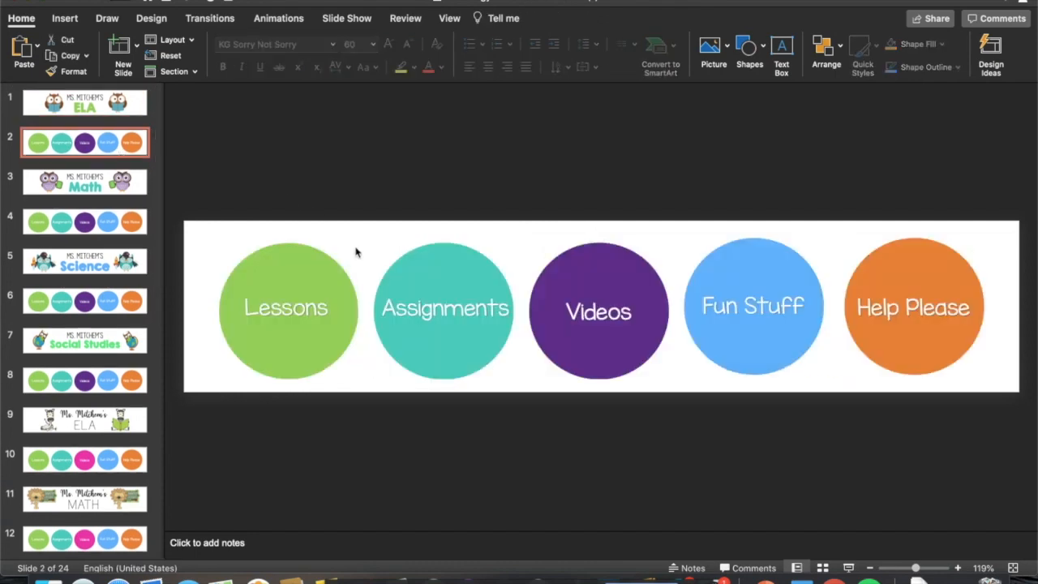
{"action": "left_click", "coordinate": [284, 273]}
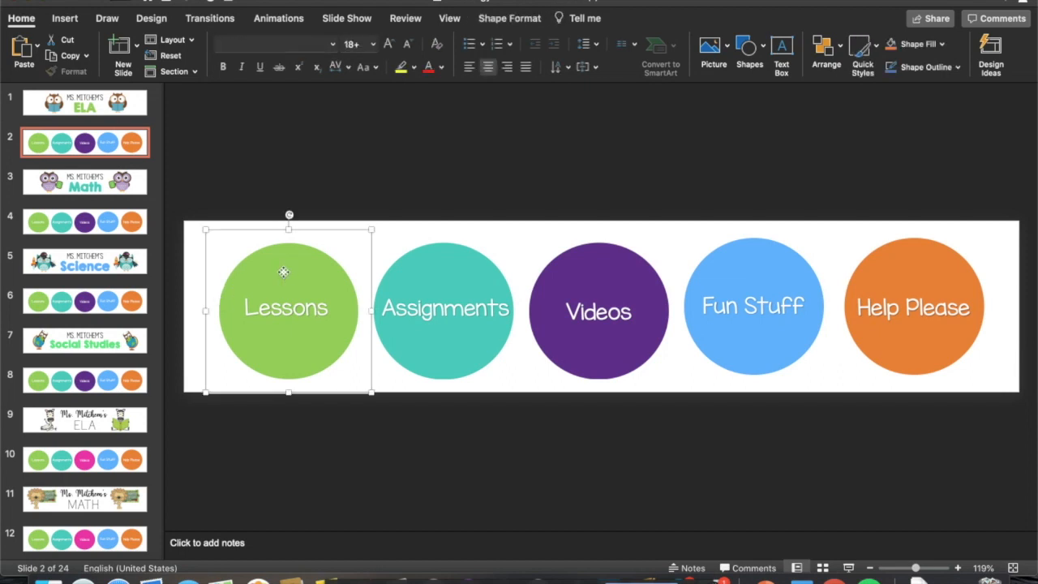
{"action": "left_click", "coordinate": [324, 316]}
{"action": "left_click", "coordinate": [448, 278]}
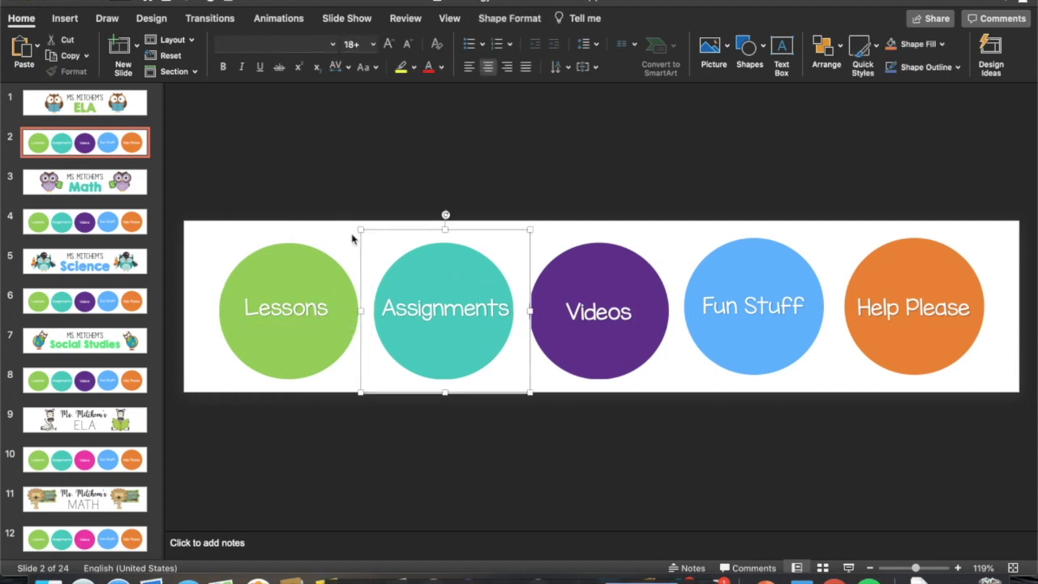
{"action": "left_click", "coordinate": [81, 113]}
{"action": "left_click", "coordinate": [82, 139]}
{"action": "left_click", "coordinate": [89, 110]}
{"action": "left_click", "coordinate": [87, 144]}
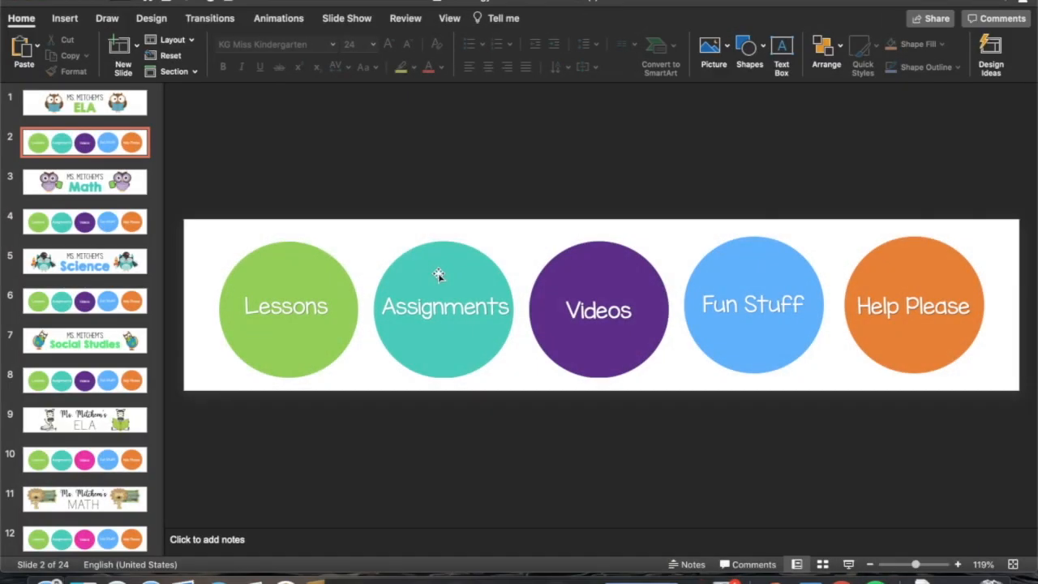
{"action": "left_click", "coordinate": [76, 112]}
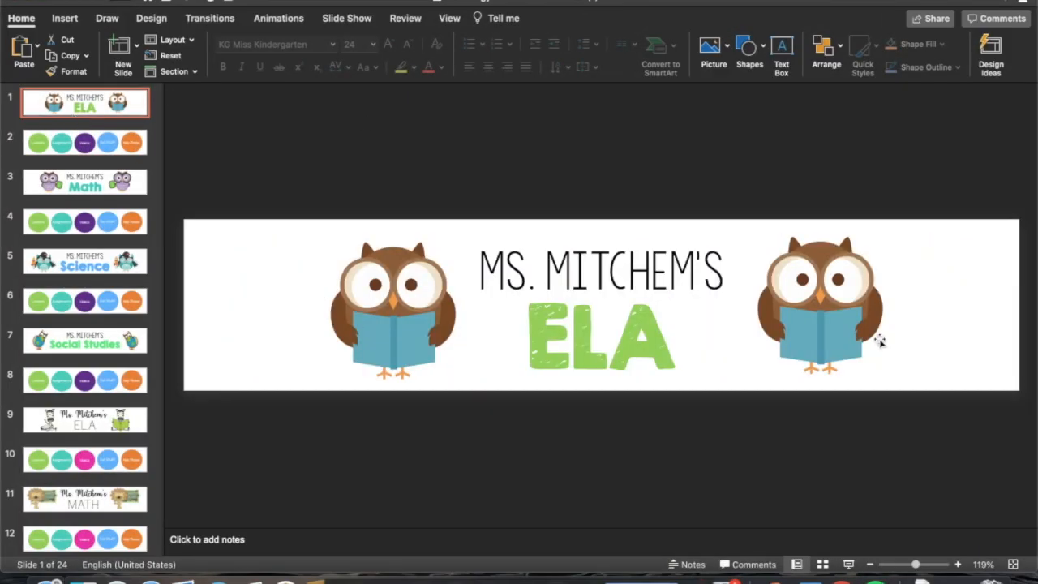
{"action": "left_click", "coordinate": [75, 141]}
Step: Export only the ELA banner on slide 1 as a PNG image to the Downloads folder
{"action": "left_click", "coordinate": [69, 113]}
{"action": "left_click", "coordinate": [117, 0]}
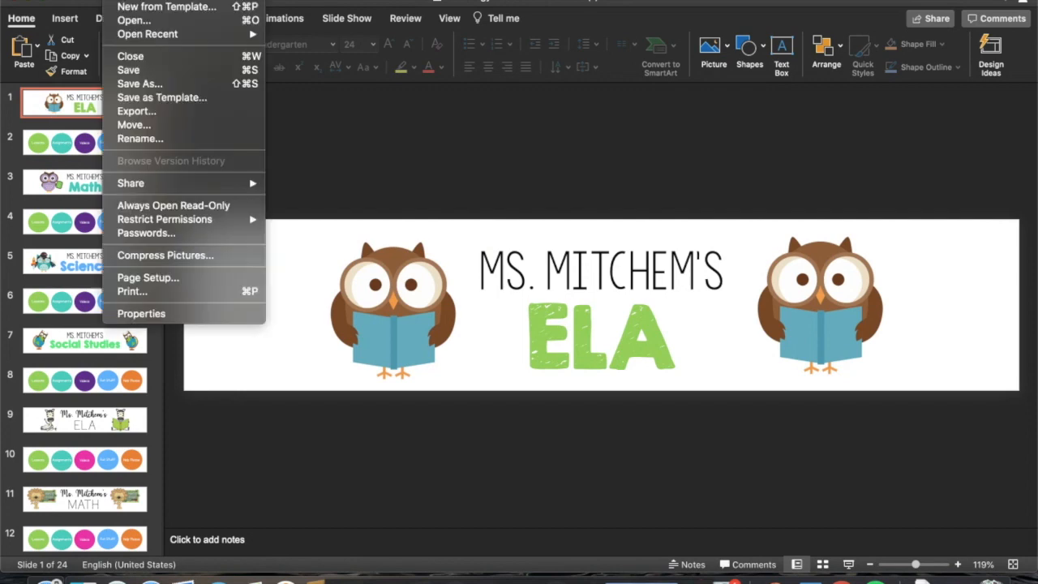
{"action": "left_click", "coordinate": [142, 112]}
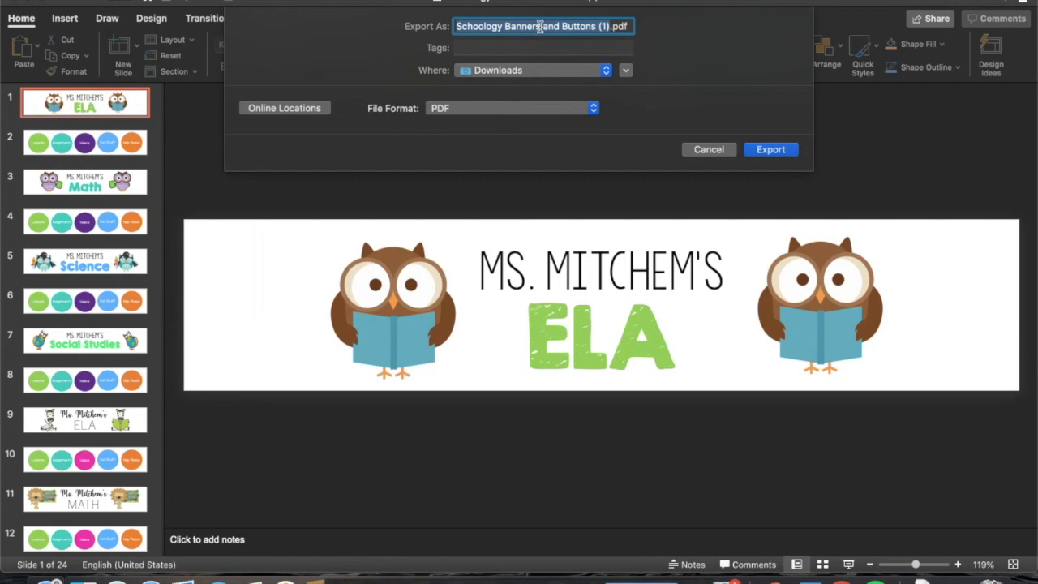
{"action": "left_click", "coordinate": [480, 110]}
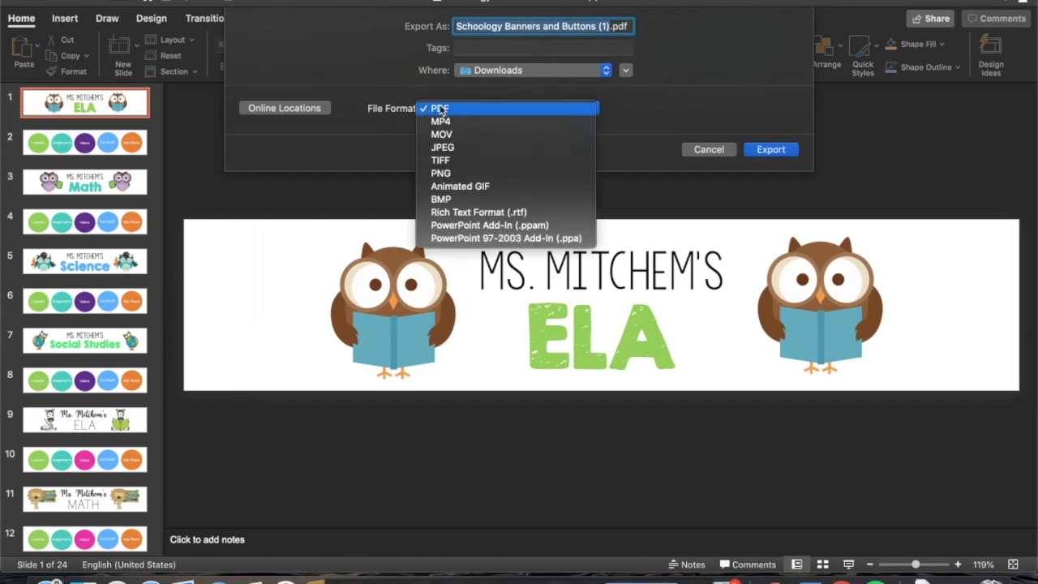
{"action": "left_click", "coordinate": [456, 173]}
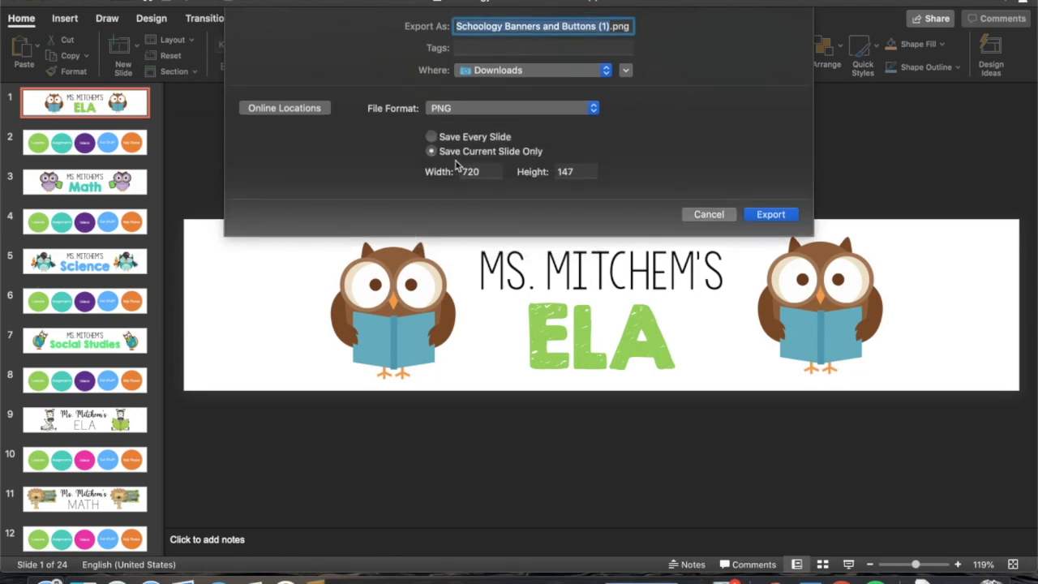
{"action": "left_click", "coordinate": [770, 214]}
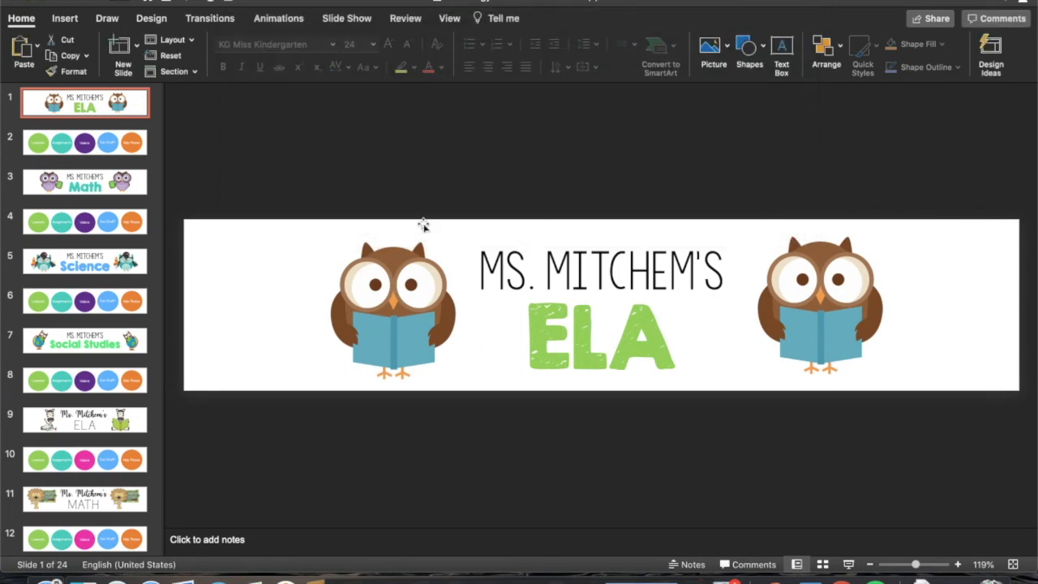
Step: Select the Lessons text together with its green circle on slide 2 and check the available grouping options
{"action": "left_click", "coordinate": [116, 146]}
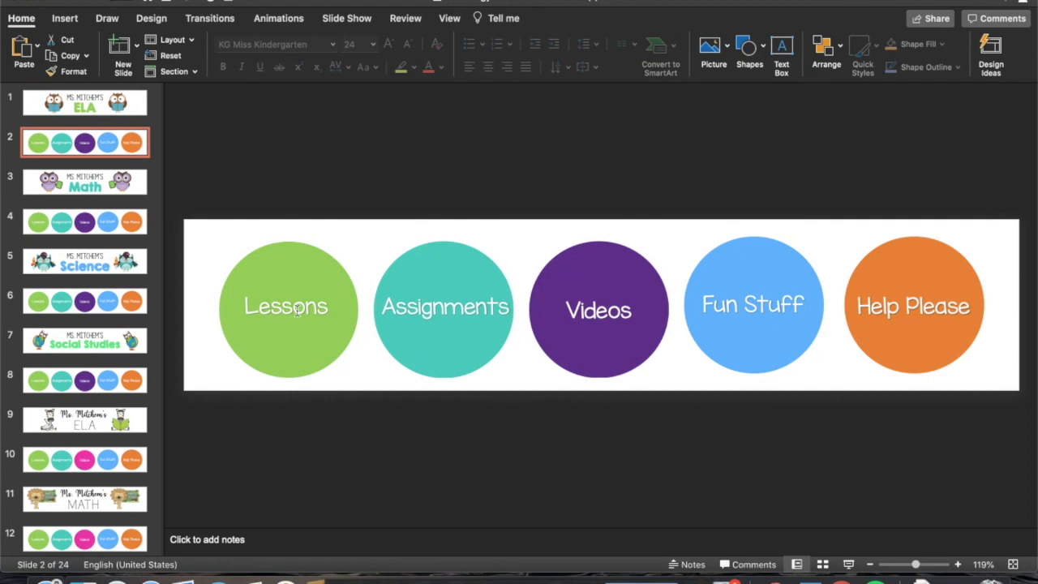
{"action": "left_click", "coordinate": [297, 310]}
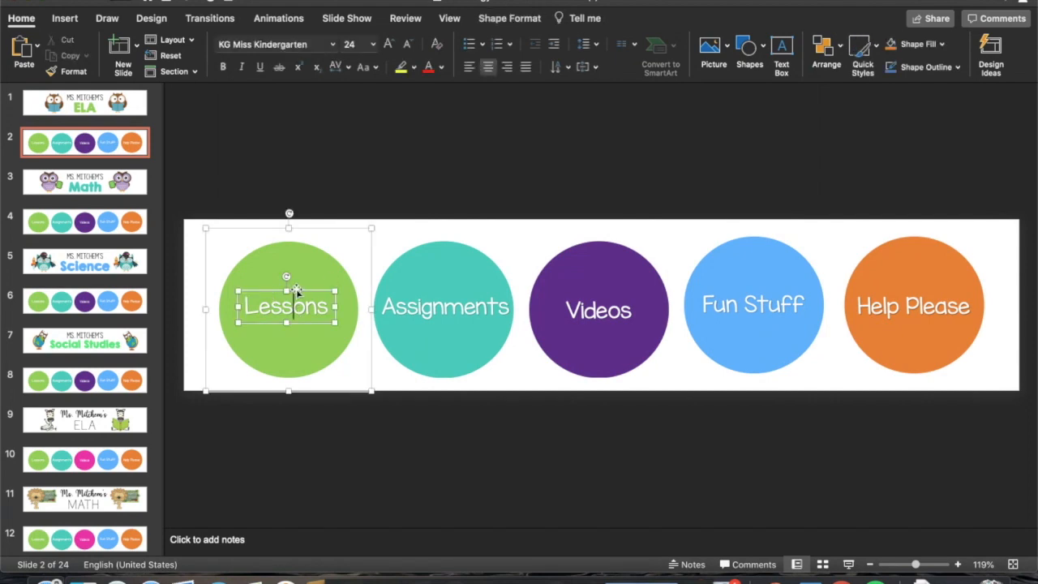
{"action": "left_click", "coordinate": [324, 267], "text": "shift"}
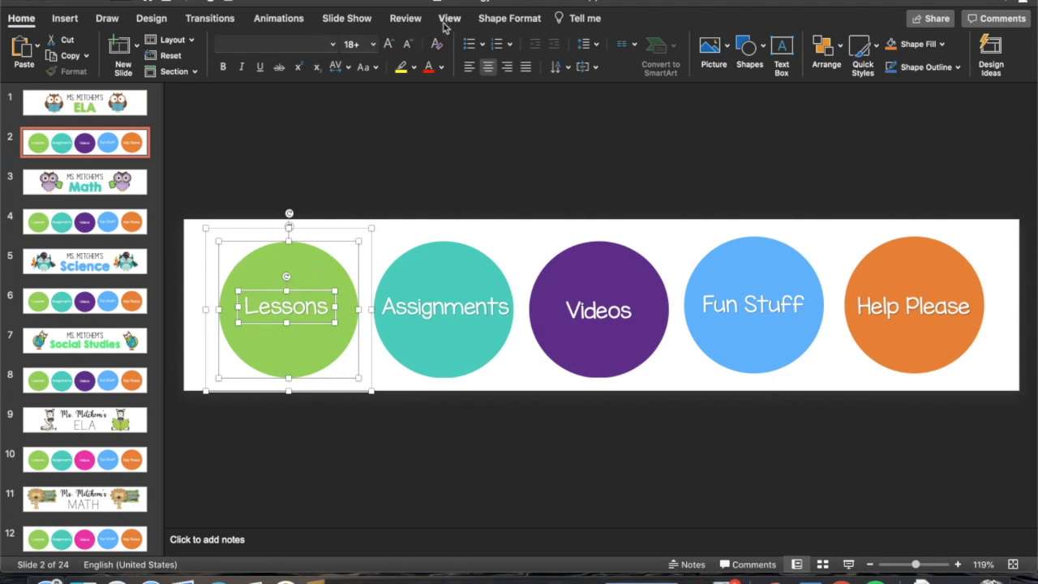
{"action": "left_click", "coordinate": [490, 27]}
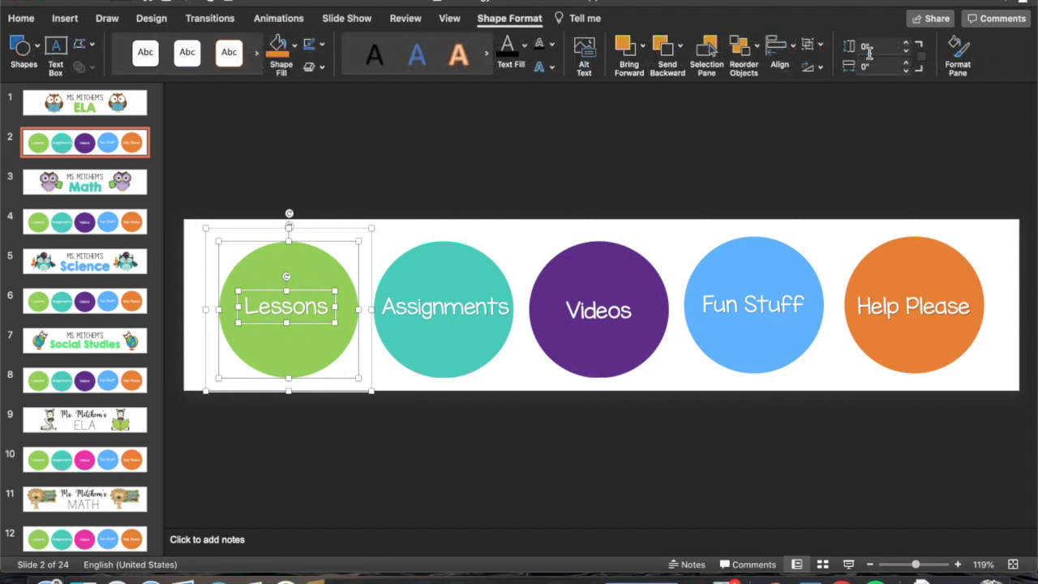
{"action": "left_click", "coordinate": [811, 47]}
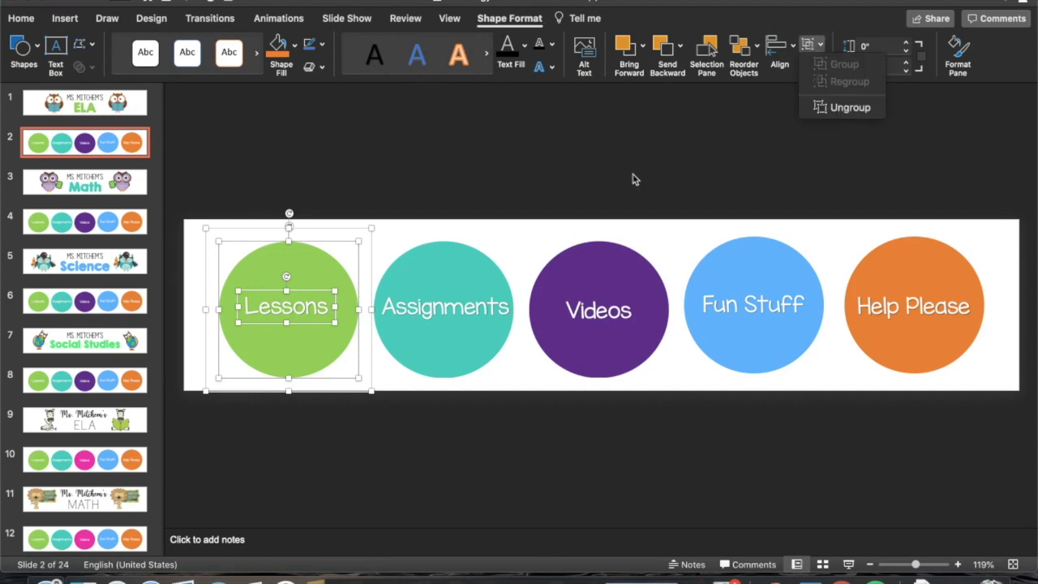
{"action": "left_click", "coordinate": [642, 177]}
Step: Reselect the Lessons text with its circle and look up the option for saving them as a picture
{"action": "left_click", "coordinate": [371, 195]}
{"action": "left_click", "coordinate": [308, 253]}
{"action": "left_click", "coordinate": [294, 305]}
{"action": "left_click", "coordinate": [314, 272], "text": "shift"}
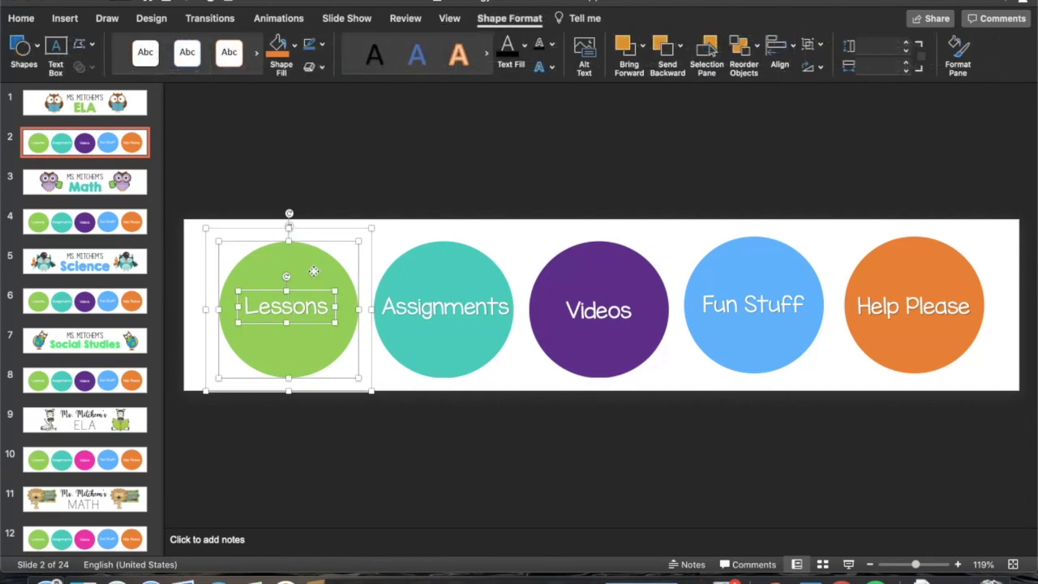
{"action": "right_click", "coordinate": [314, 272]}
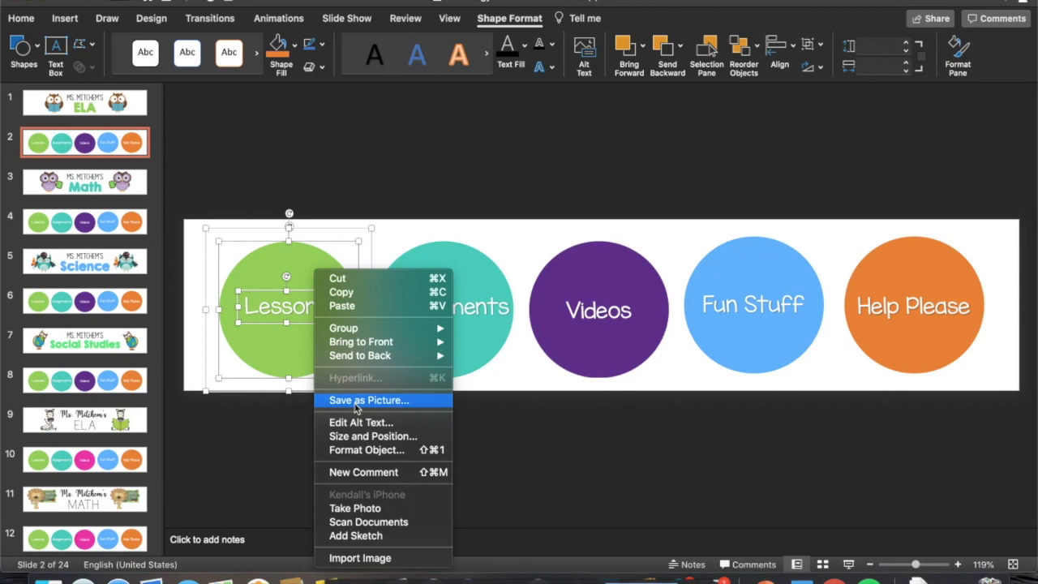
{"action": "left_click", "coordinate": [467, 257]}
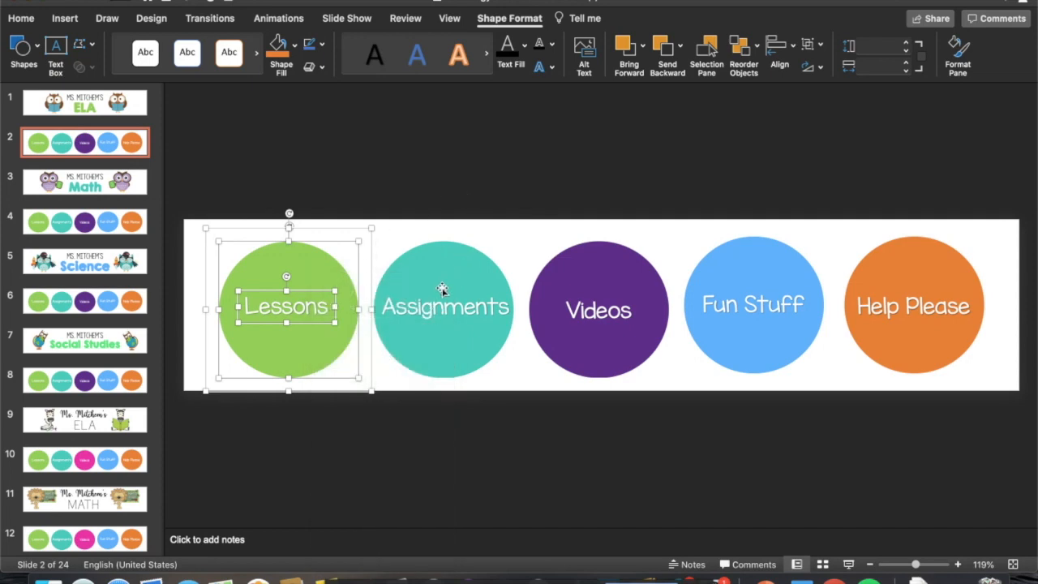
Step: Try saving the Assignments text together with its teal circle as a PNG picture in the Pictures folder
{"action": "left_click", "coordinate": [465, 174]}
{"action": "left_click", "coordinate": [448, 305]}
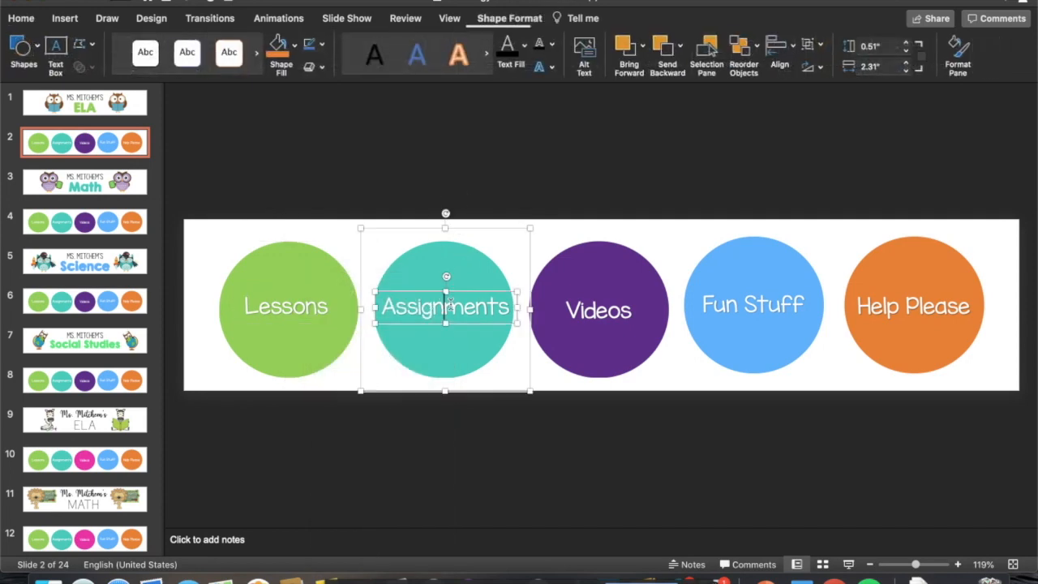
{"action": "left_click", "coordinate": [479, 268], "text": "shift"}
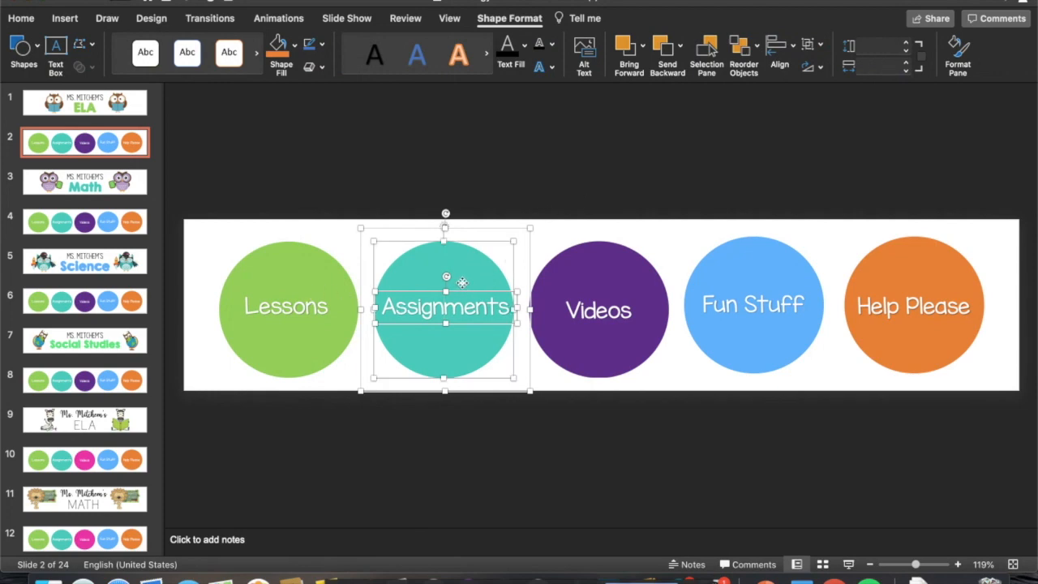
{"action": "right_click", "coordinate": [462, 282]}
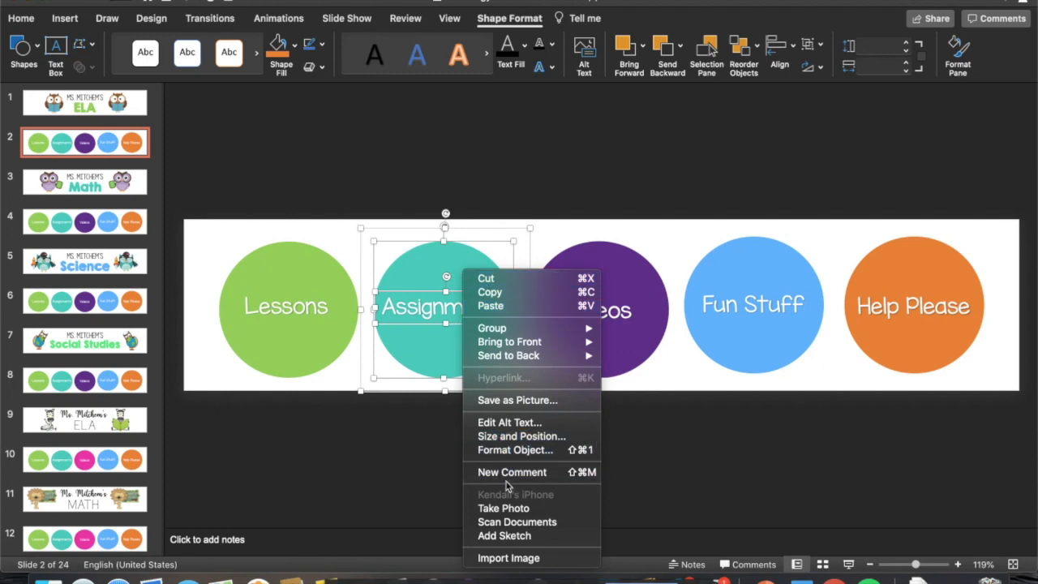
{"action": "left_click", "coordinate": [523, 401]}
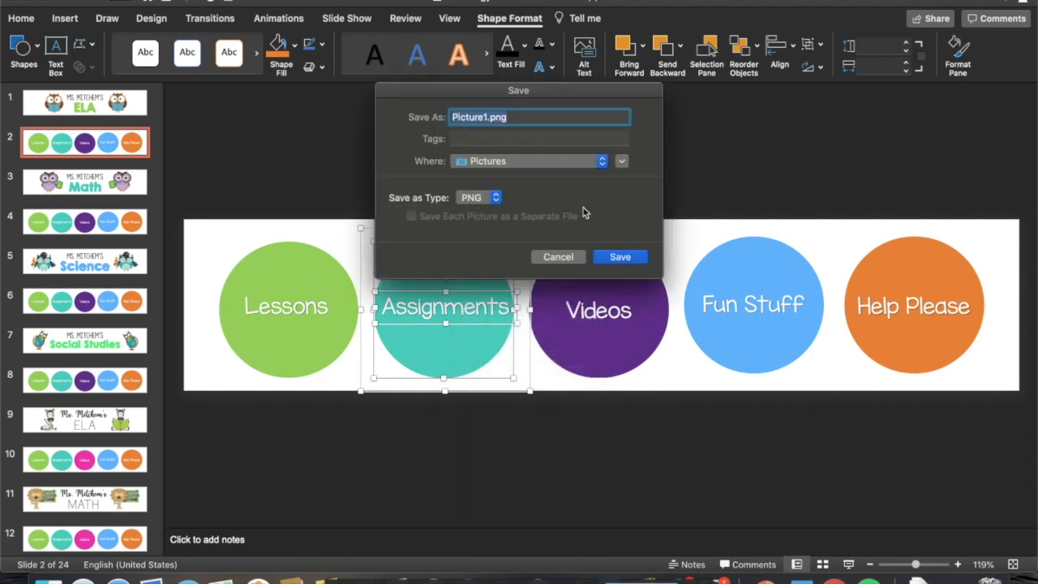
{"action": "left_click", "coordinate": [570, 258]}
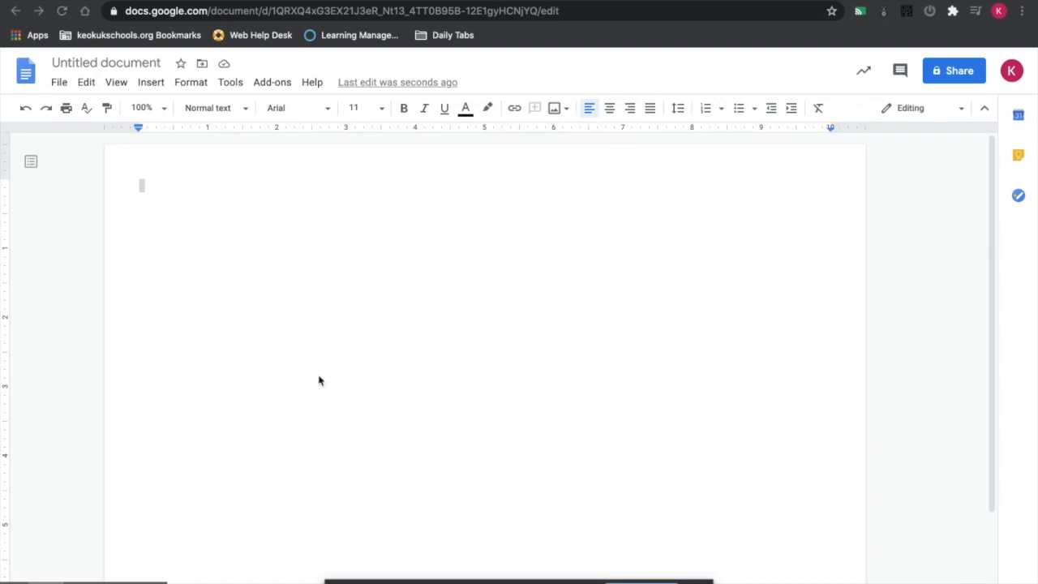
Step: In the untitled Google Docs document, apply a page setup with landscape orientation, Letter paper and 0.5-inch margins on all sides
{"action": "left_click", "coordinate": [57, 84]}
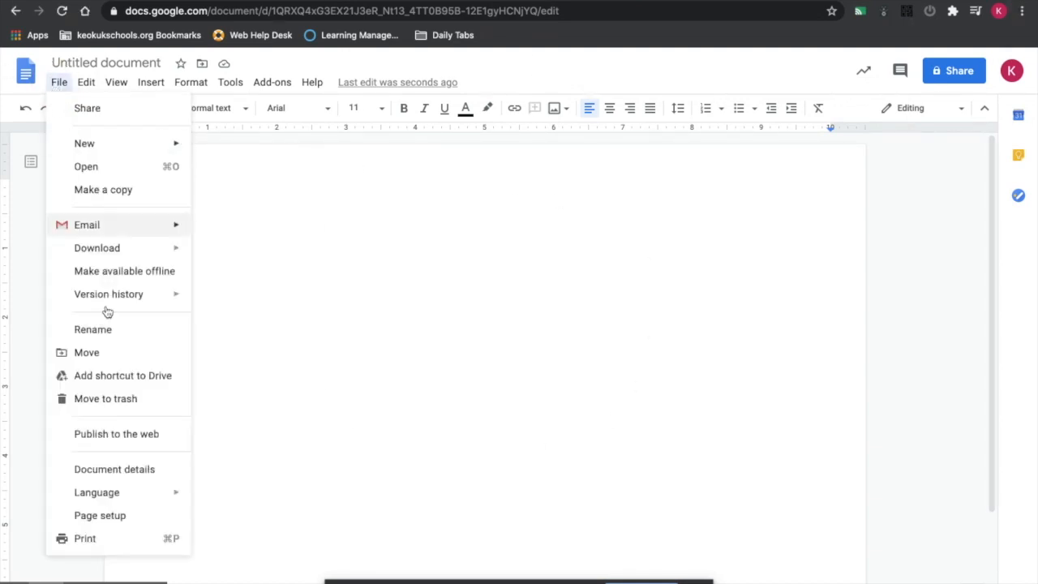
{"action": "left_click", "coordinate": [101, 515]}
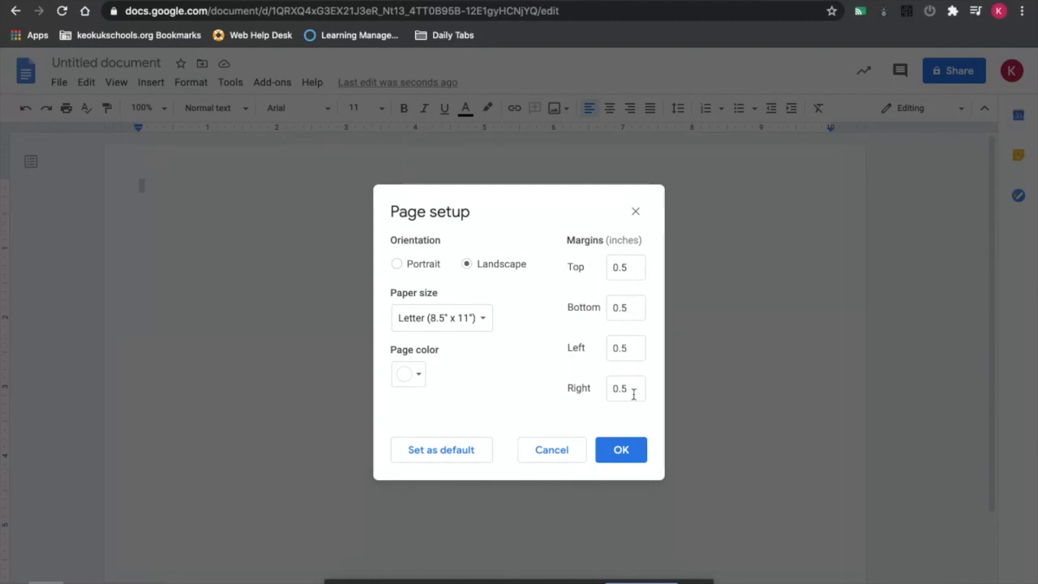
{"action": "left_click", "coordinate": [626, 449]}
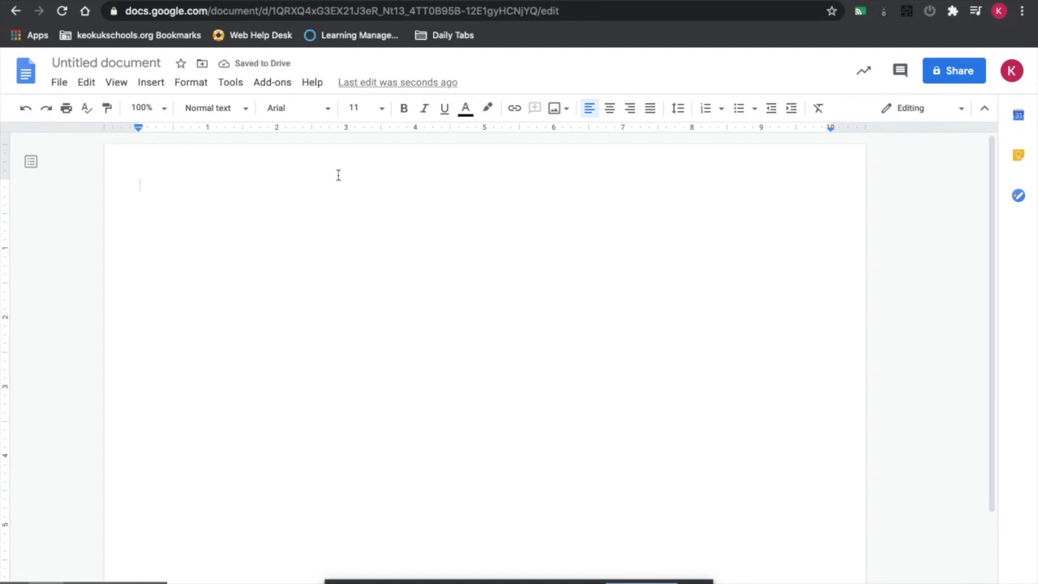
Step: Insert a table with five columns and one row into the blank landscape document
{"action": "left_click", "coordinate": [151, 82]}
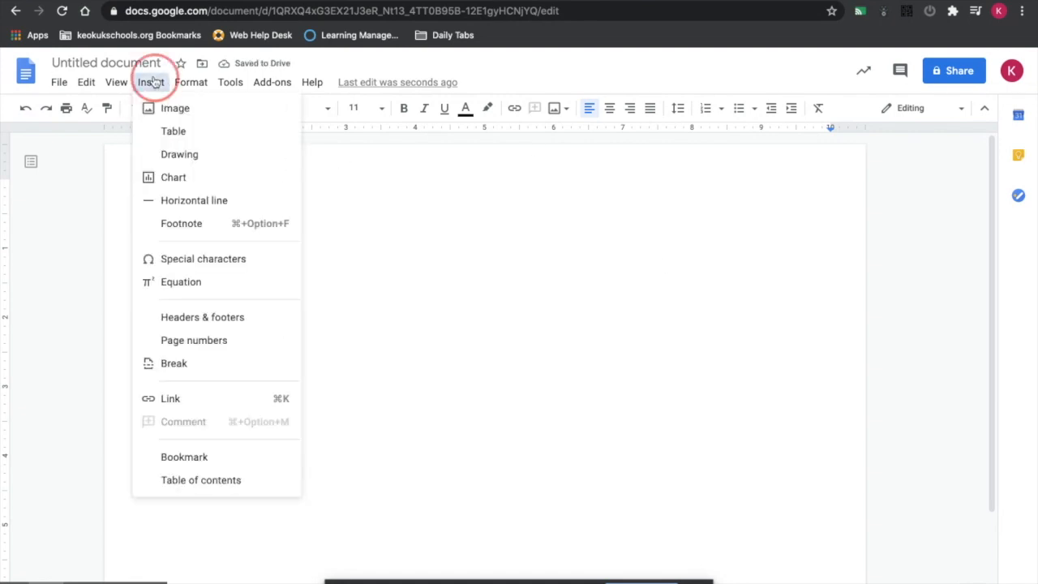
{"action": "mouse_move", "coordinate": [172, 132]}
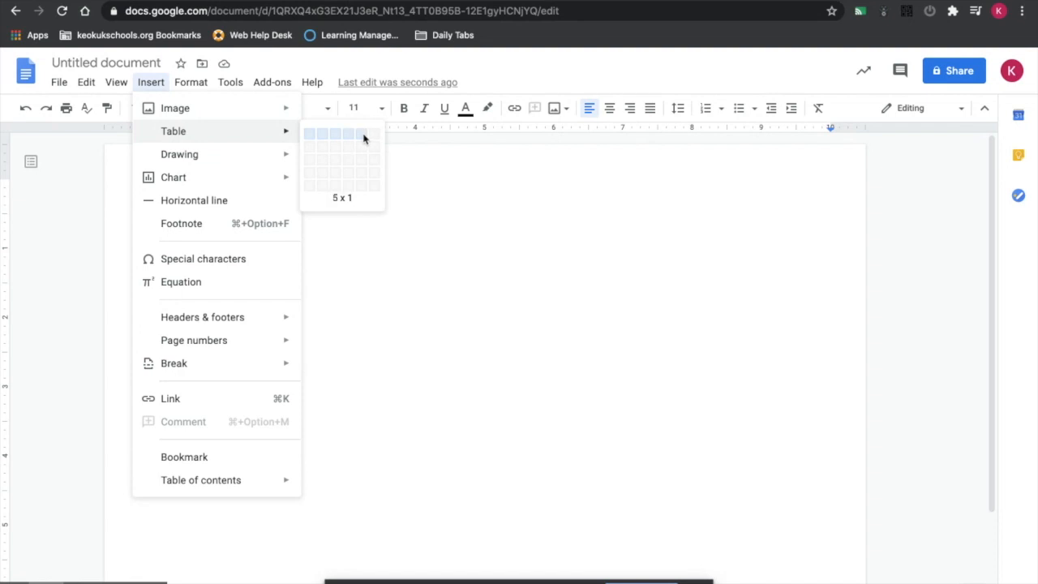
{"action": "left_click", "coordinate": [363, 139]}
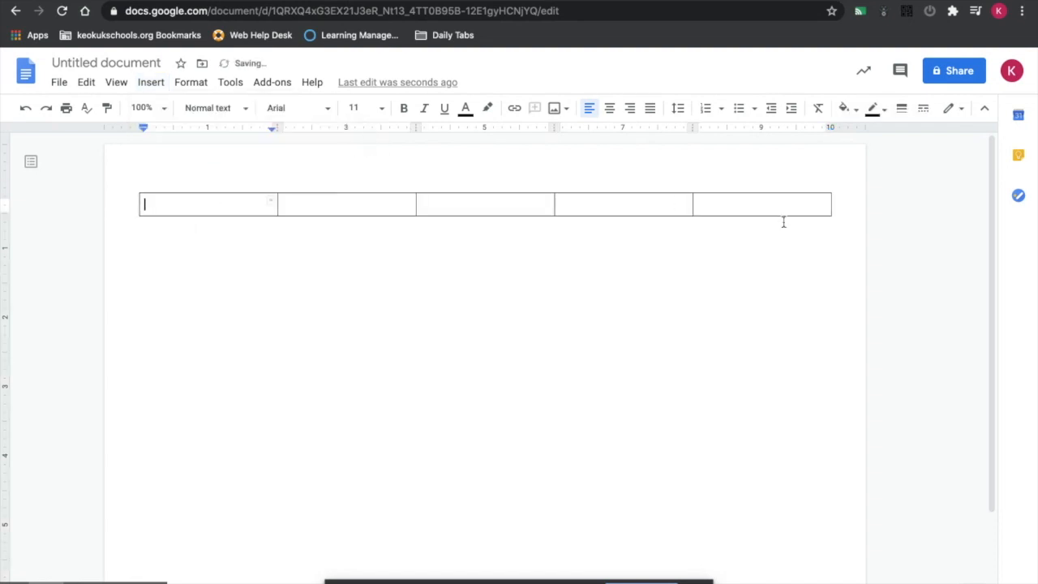
Step: Look up the options for inserting an image into the first cell of the new table
{"action": "left_click", "coordinate": [151, 83]}
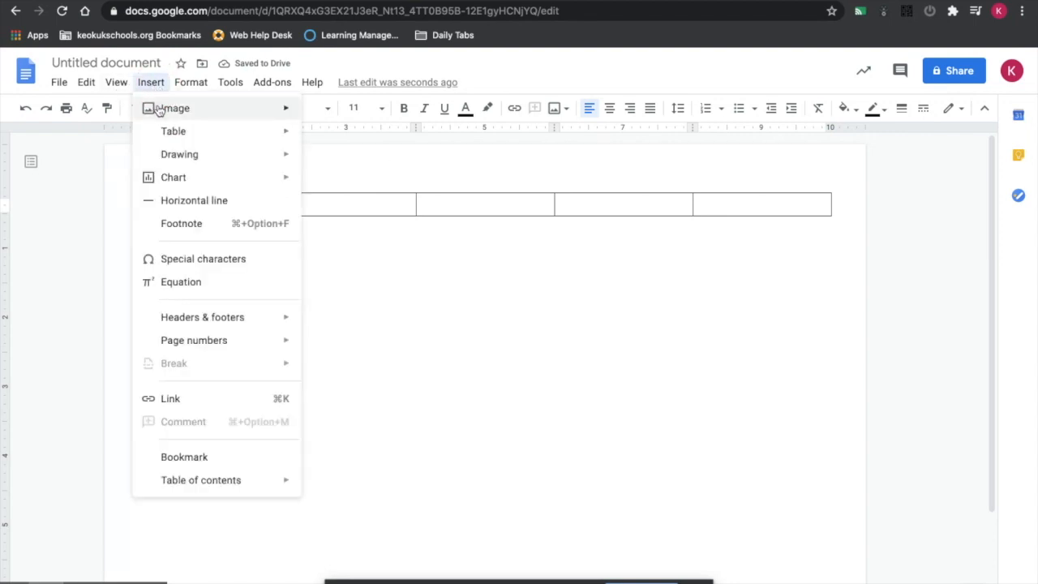
{"action": "mouse_move", "coordinate": [159, 108]}
{"action": "left_click", "coordinate": [319, 111]}
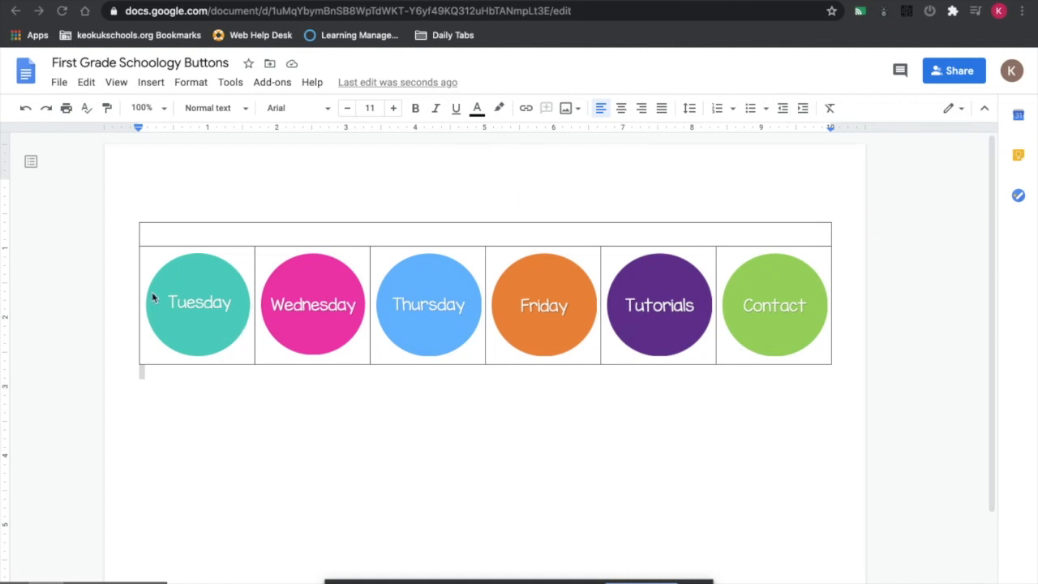
Step: In the First Grade Schoology Buttons document, insert a row above the circular buttons and merge its six cells into one
{"action": "right_click", "coordinate": [249, 354]}
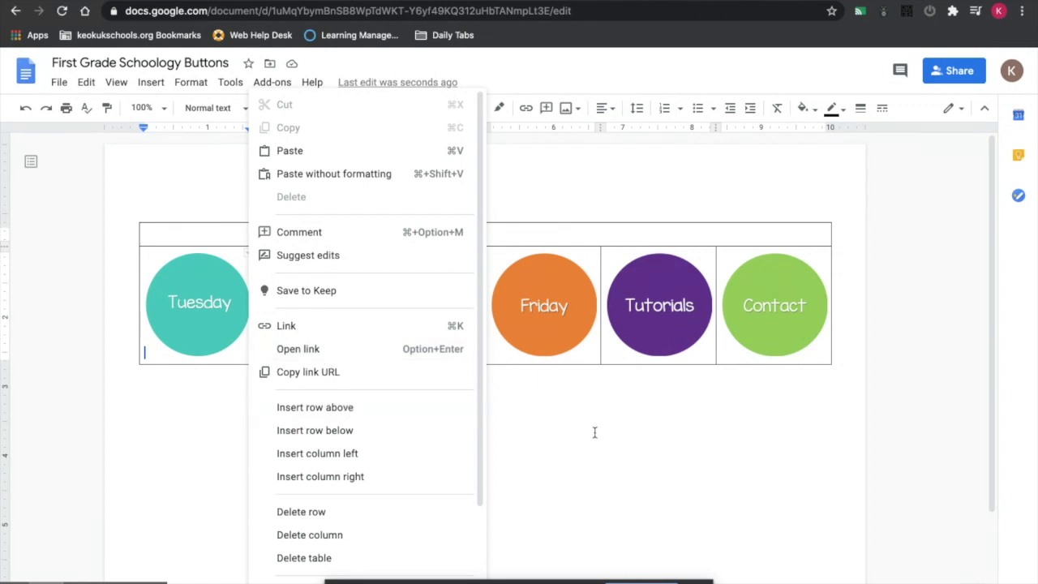
{"action": "left_click", "coordinate": [348, 411]}
{"action": "left_click_drag", "start_coordinate": [221, 262], "coordinate": [781, 268]}
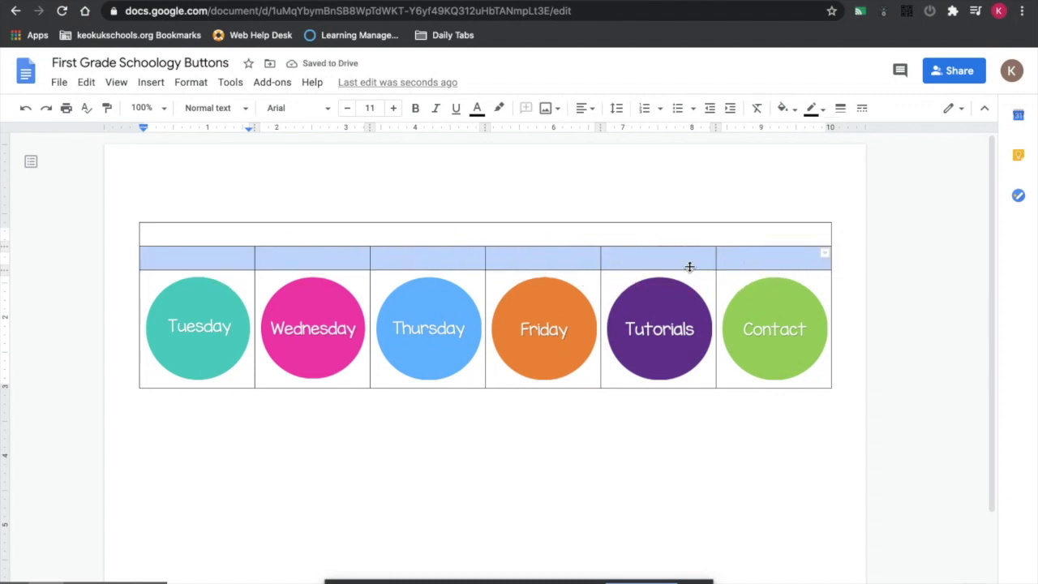
{"action": "right_click", "coordinate": [665, 265]}
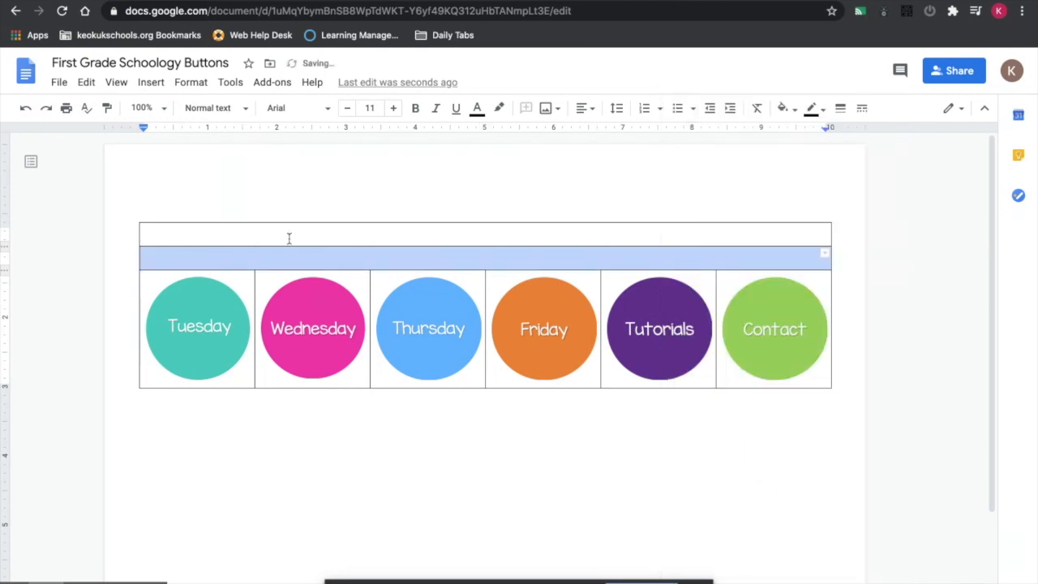
Step: Delete the extra merged row at the top of the buttons table
{"action": "triple_click", "coordinate": [688, 235]}
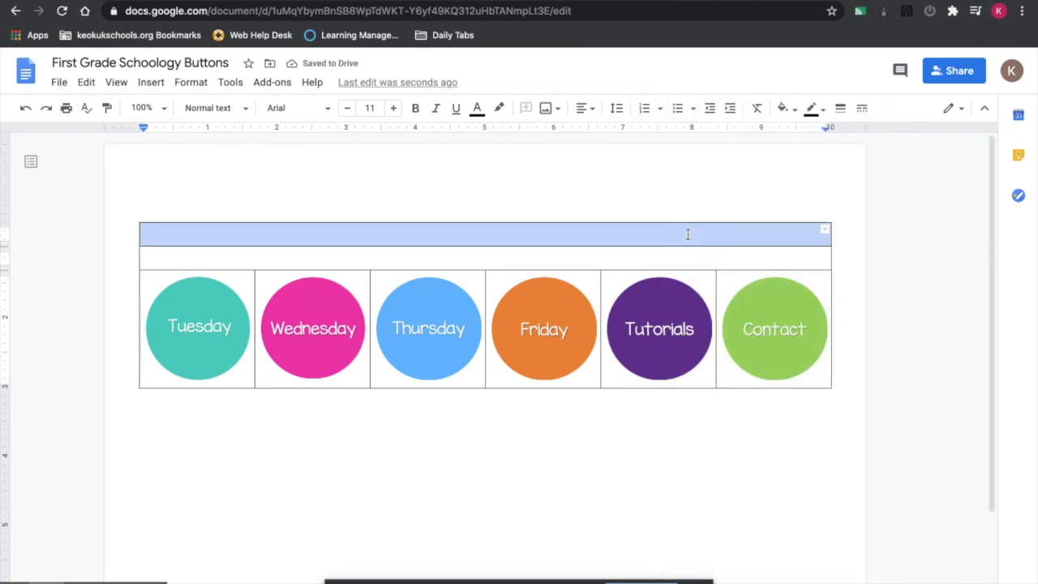
{"action": "right_click", "coordinate": [613, 232]}
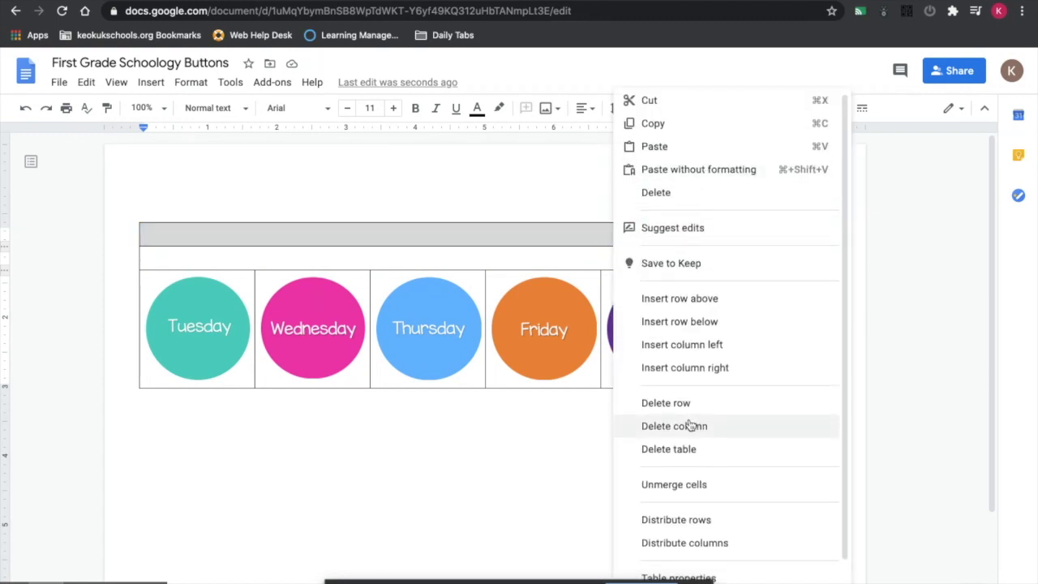
{"action": "left_click", "coordinate": [690, 403]}
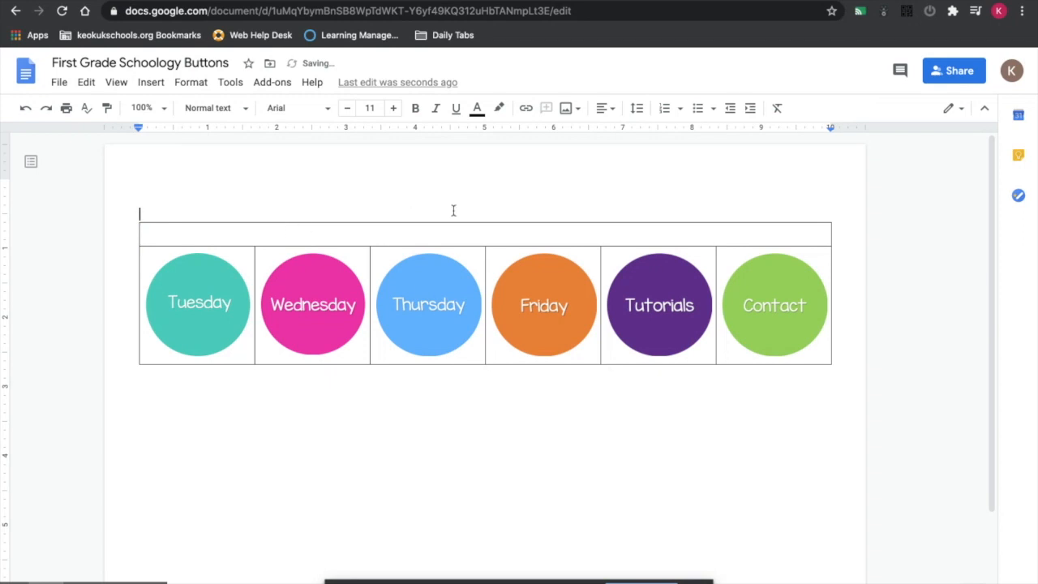
Step: Insert the ELA banner image with the two owls into the merged cell above the circular buttons
{"action": "left_click", "coordinate": [655, 231]}
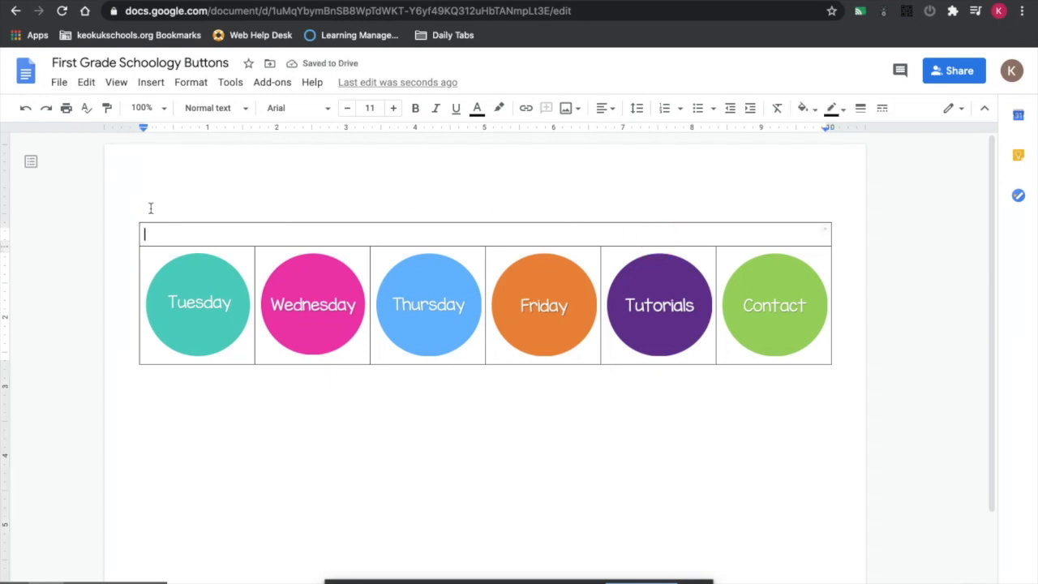
{"action": "left_click", "coordinate": [149, 82]}
{"action": "mouse_move", "coordinate": [166, 107]}
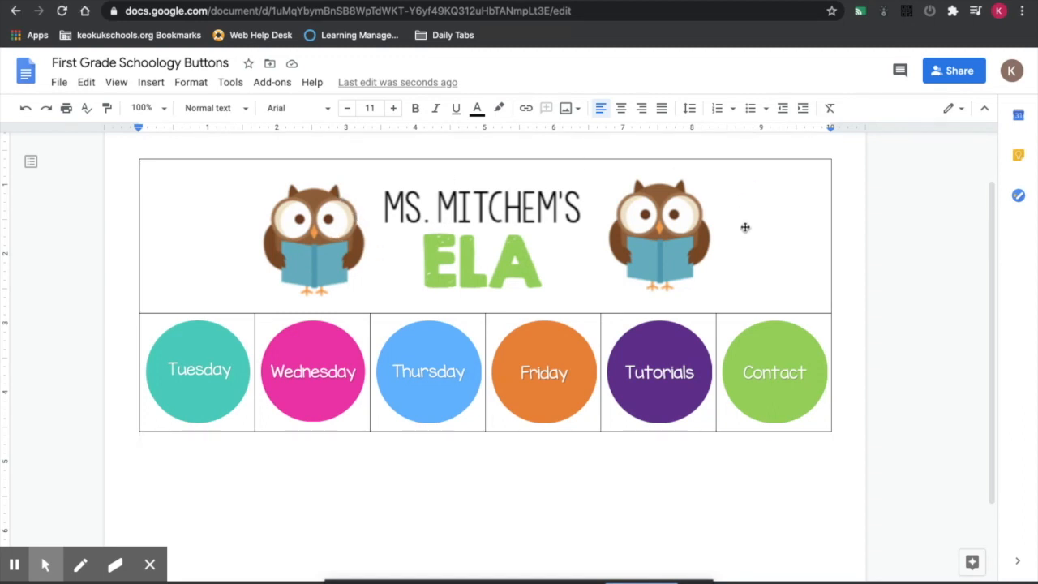
Step: Select the teal Tuesday button image and open its link for editing
{"action": "left_click", "coordinate": [210, 408]}
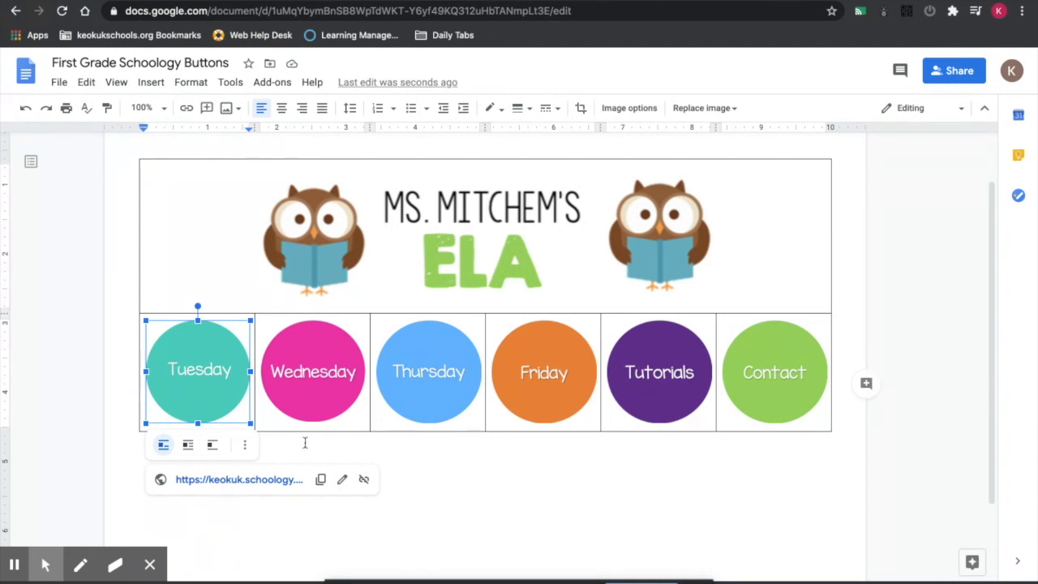
{"action": "left_click", "coordinate": [557, 480]}
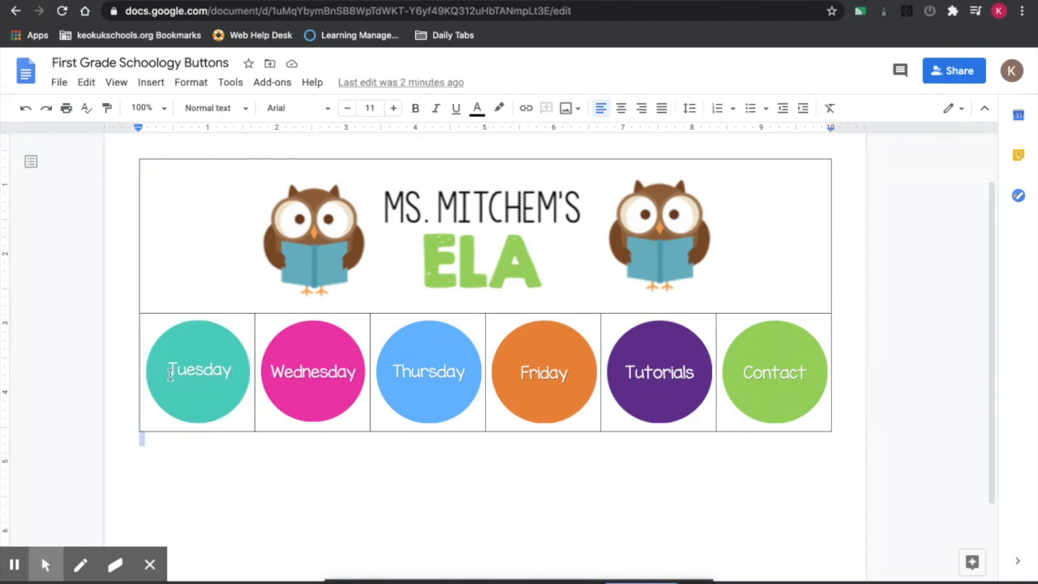
{"action": "left_click", "coordinate": [204, 366]}
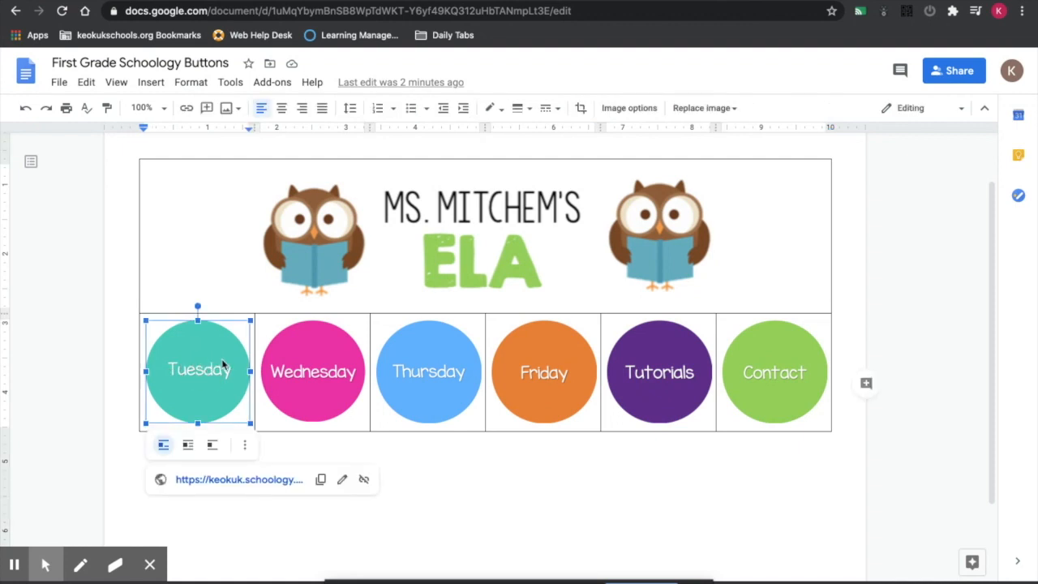
{"action": "right_click", "coordinate": [224, 365]}
{"action": "left_click", "coordinate": [263, 323]}
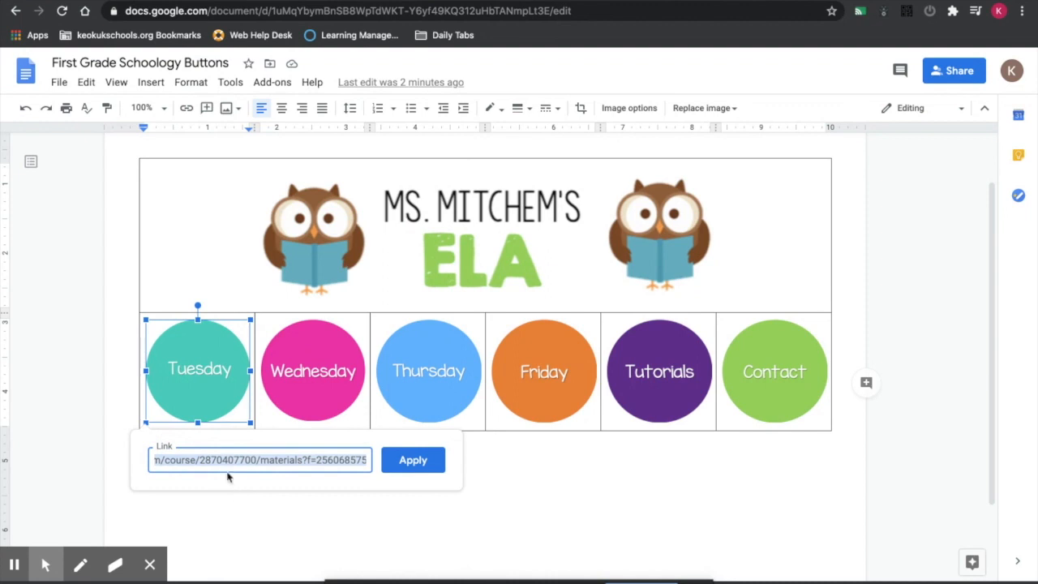